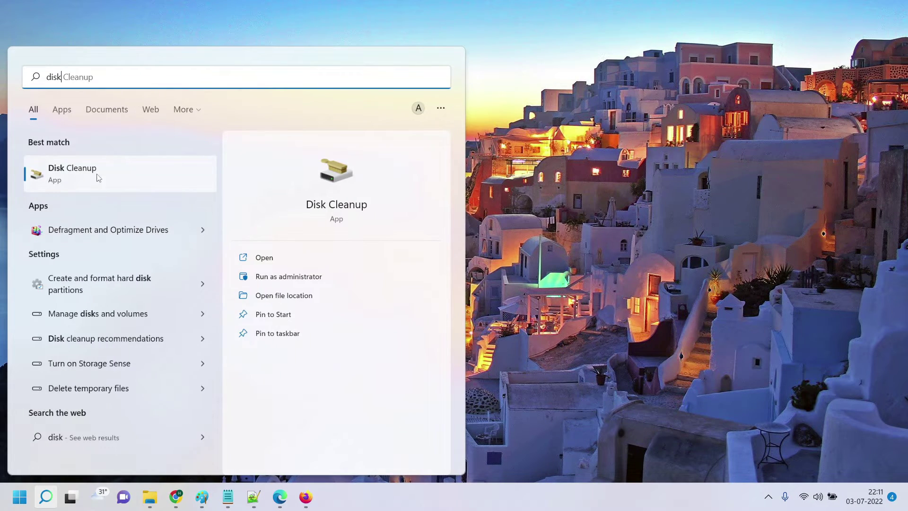
Open Disk Cleanup and scan the OS (C:) drive for files to remove.
{"action": "left_click", "coordinate": [96, 169]}
{"action": "left_click", "coordinate": [438, 246]}
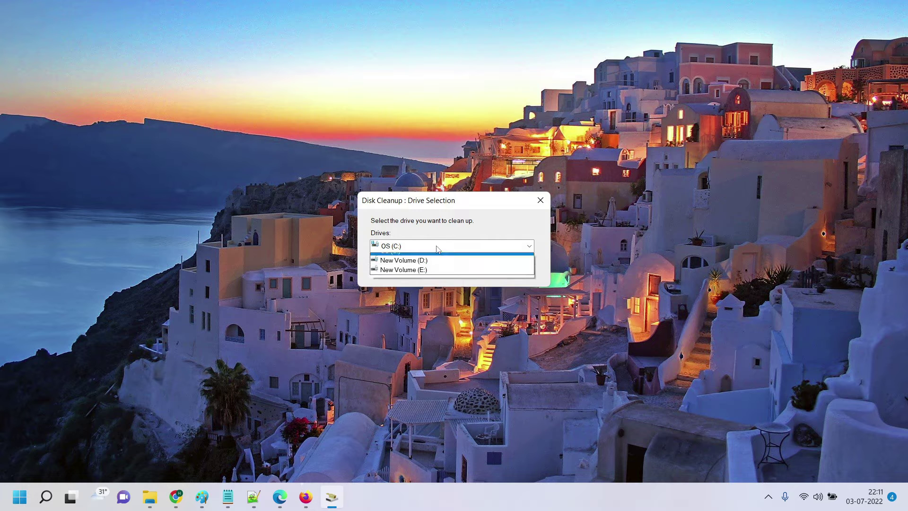
{"action": "left_click", "coordinate": [415, 257]}
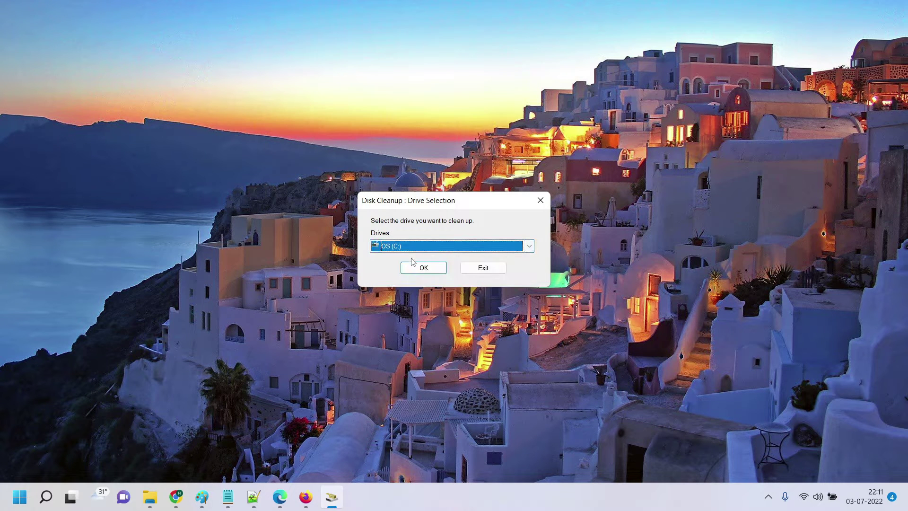
{"action": "left_click", "coordinate": [423, 268]}
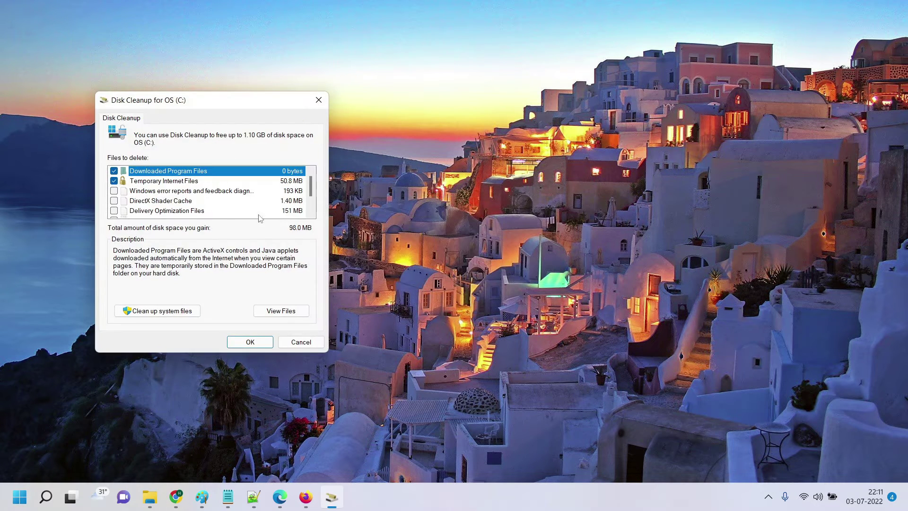
Add DirectX Shader Cache, Delivery Optimization Files, Recycle Bin and Temporary files to the cleanup selection and permanently delete the selected files.
{"action": "left_click", "coordinate": [114, 200]}
{"action": "left_click", "coordinate": [114, 210]}
{"action": "scroll", "coordinate": [115, 212], "scroll_direction": "down", "scroll_amount": 1}
{"action": "left_click", "coordinate": [114, 200]}
{"action": "left_click", "coordinate": [114, 191]}
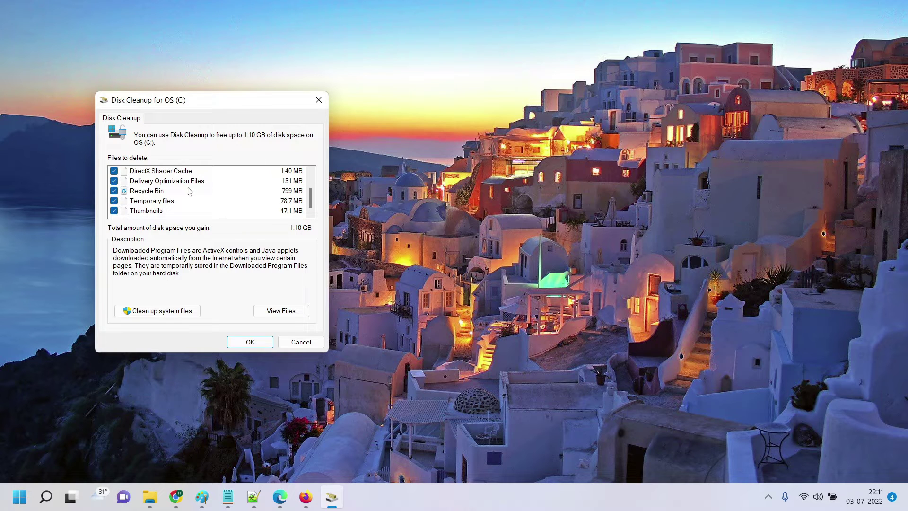
{"action": "left_click", "coordinate": [258, 346]}
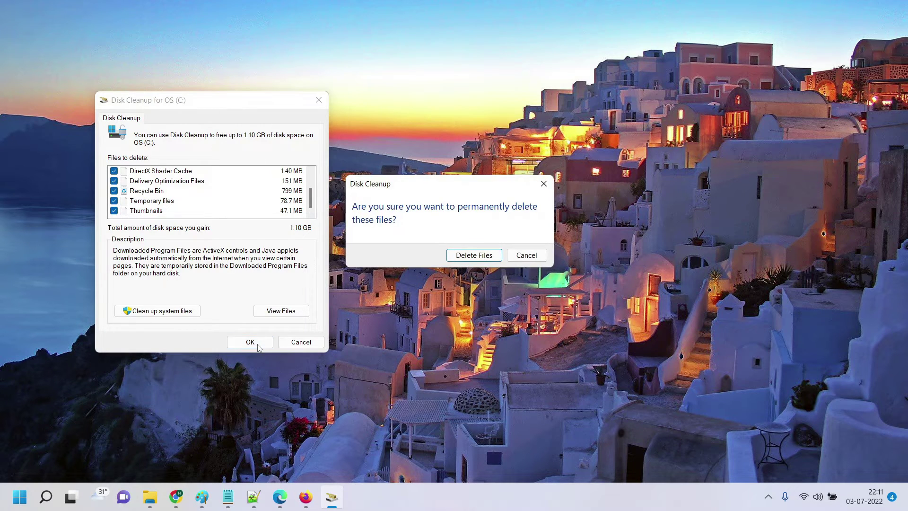
{"action": "left_click", "coordinate": [477, 255]}
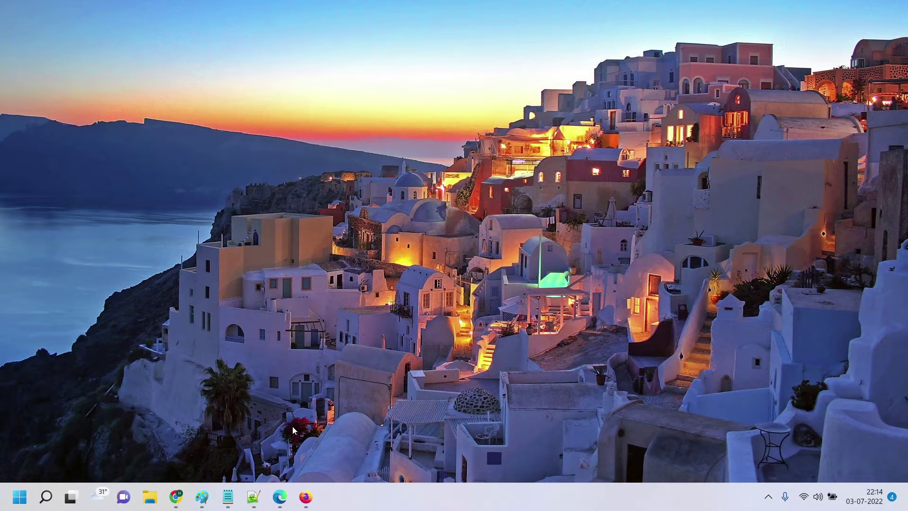
Open Windows Terminal as administrator and flush the DNS cache with ipconfig /flushdns.
{"action": "right_click", "coordinate": [17, 500]}
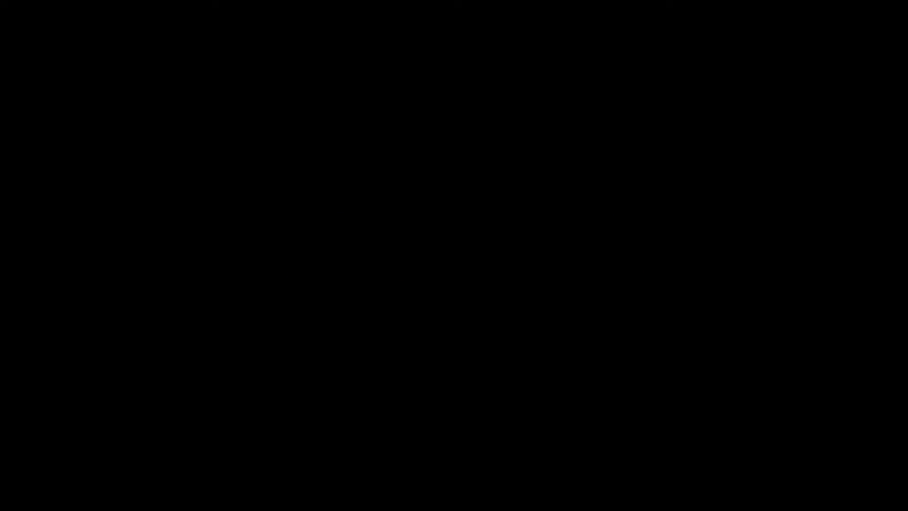
{"action": "type", "text": "config "}
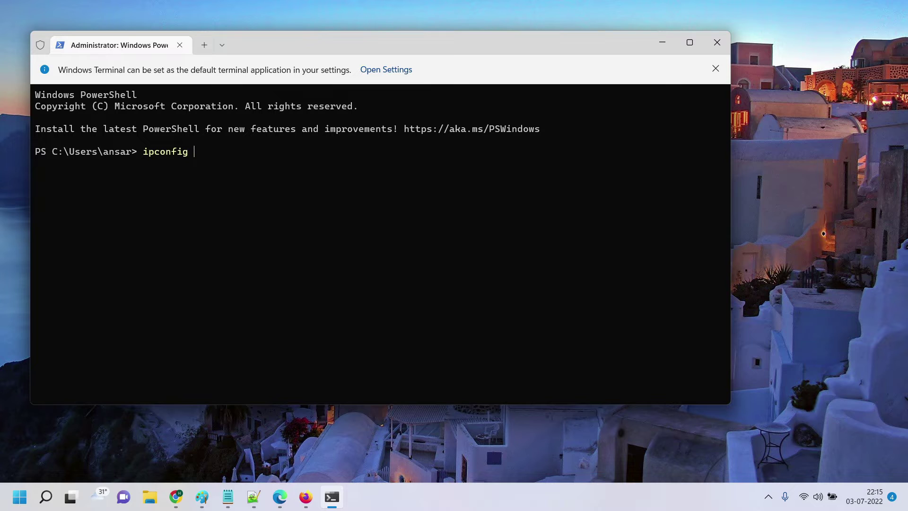
{"action": "type", "text": "/flushdns"}
{"action": "key", "text": "Return"}
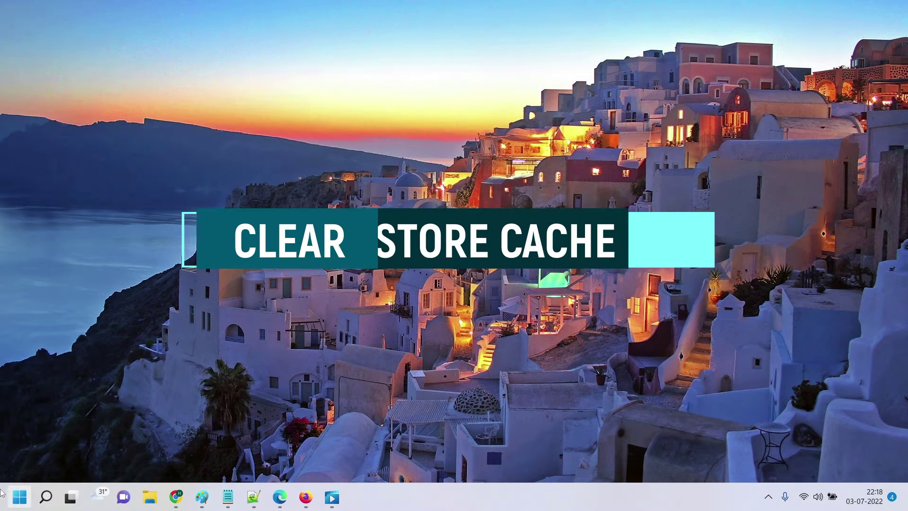
Reset the Microsoft Store cache by running wsreset from the Run dialog.
{"action": "right_click", "coordinate": [20, 502]}
{"action": "left_click", "coordinate": [34, 428]}
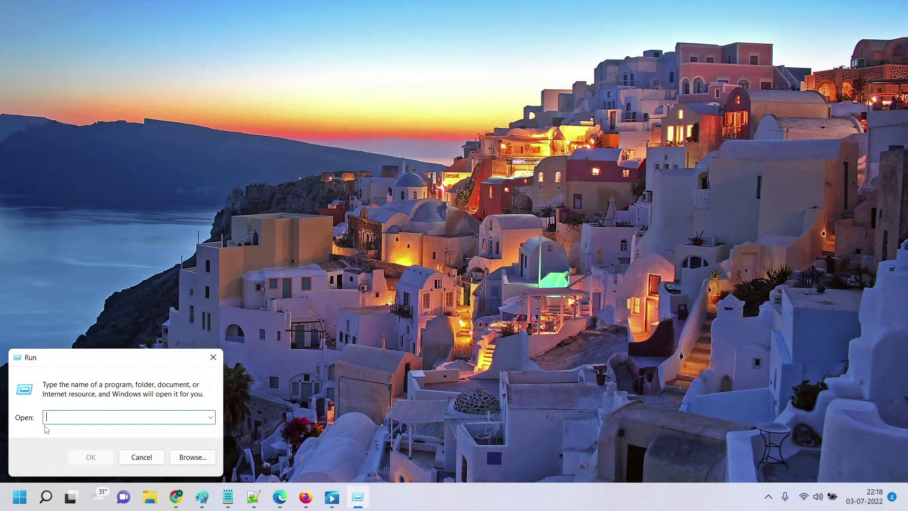
{"action": "type", "text": "wsreset"}
{"action": "key", "text": "Return"}
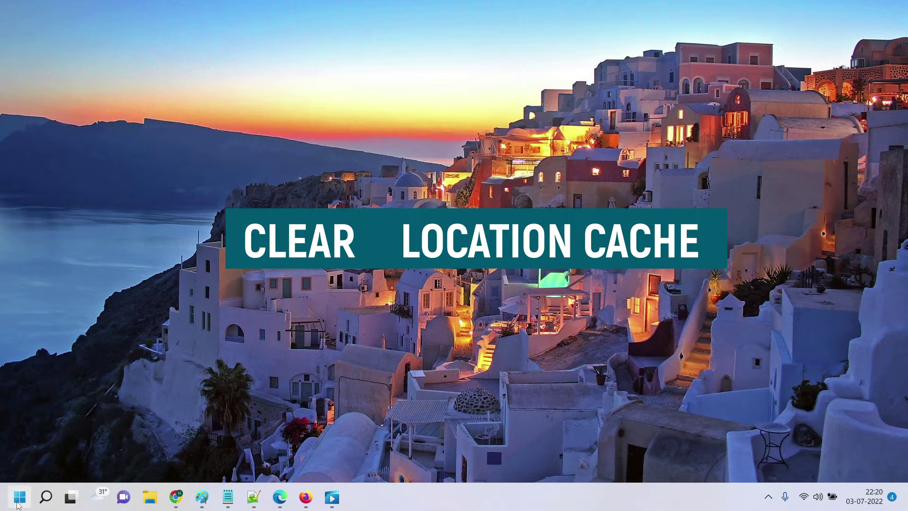
Open the Location page of the Privacy & security section in Windows Settings and go to its lower options.
{"action": "right_click", "coordinate": [17, 501]}
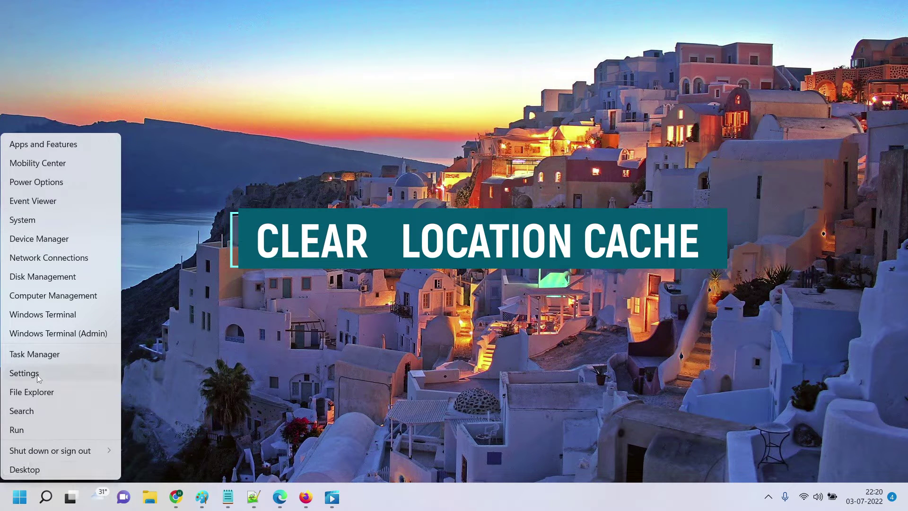
{"action": "left_click", "coordinate": [37, 374]}
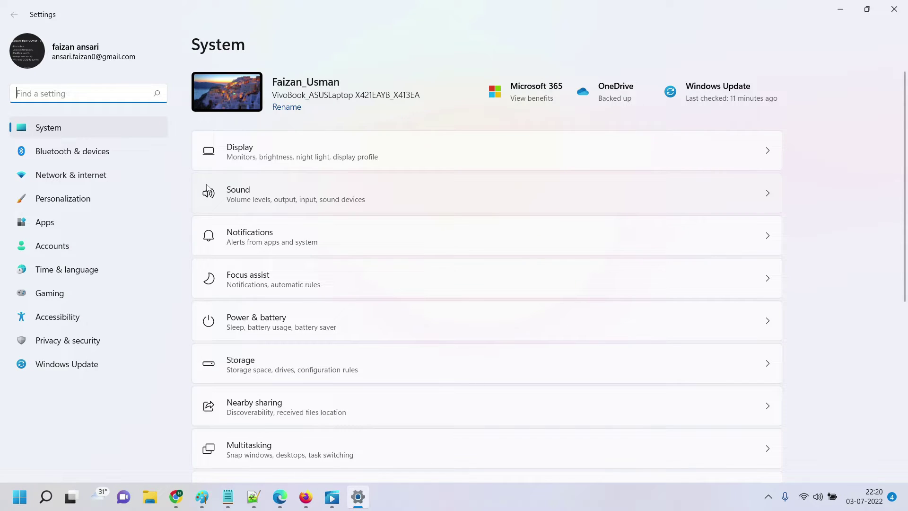
{"action": "left_click", "coordinate": [93, 346]}
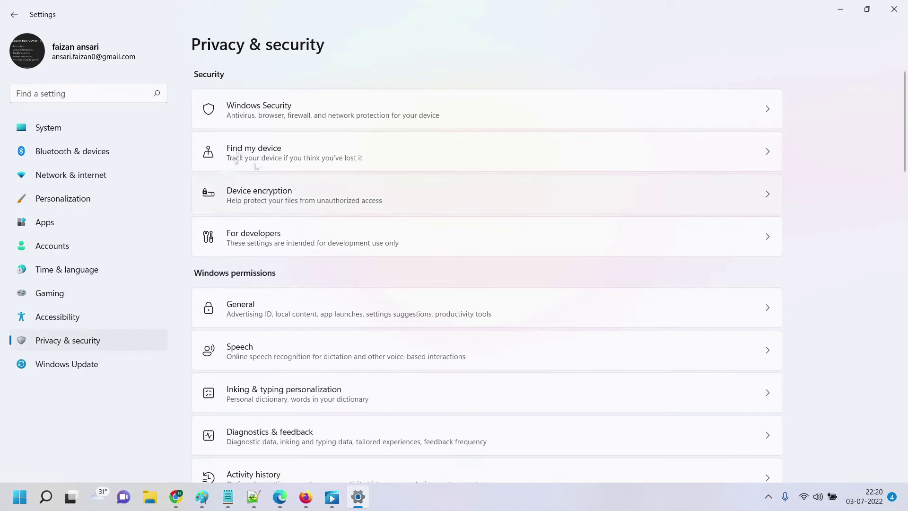
{"action": "scroll", "coordinate": [272, 379], "scroll_direction": "down", "scroll_amount": 3}
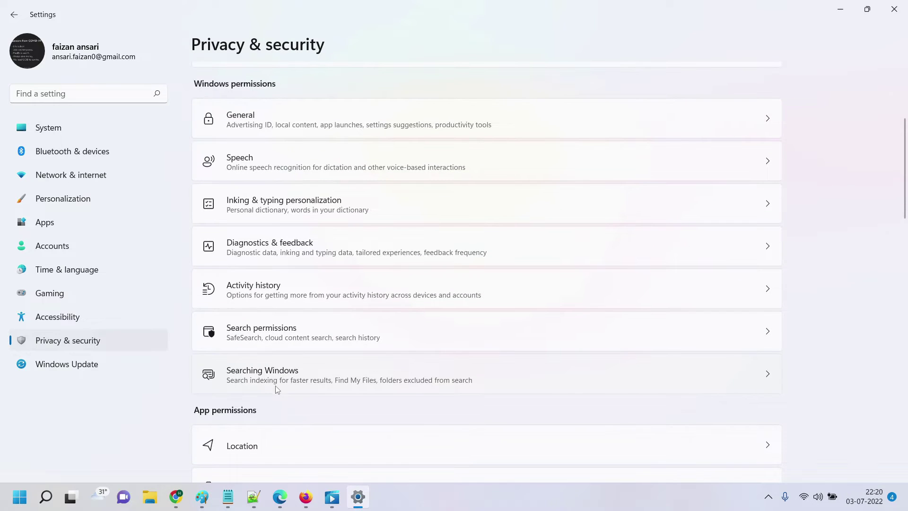
{"action": "left_click", "coordinate": [273, 447]}
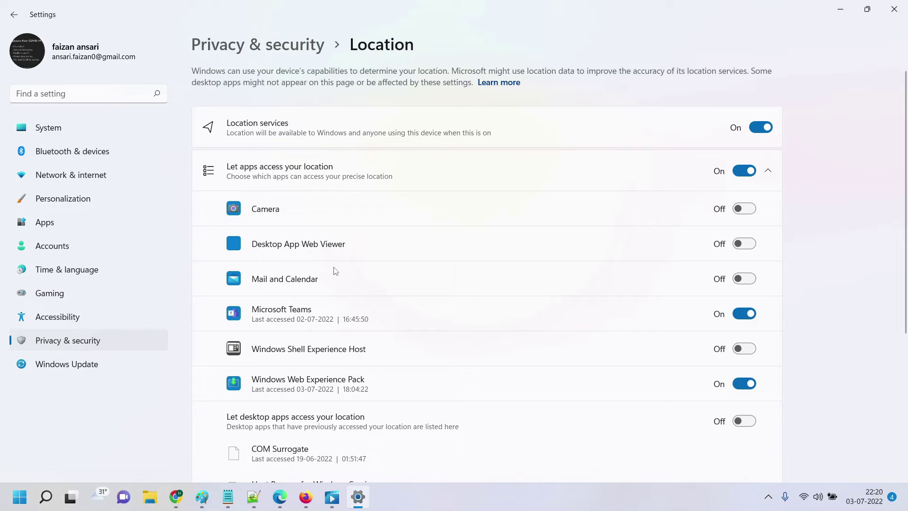
{"action": "scroll", "coordinate": [439, 342], "scroll_direction": "down", "scroll_amount": 5}
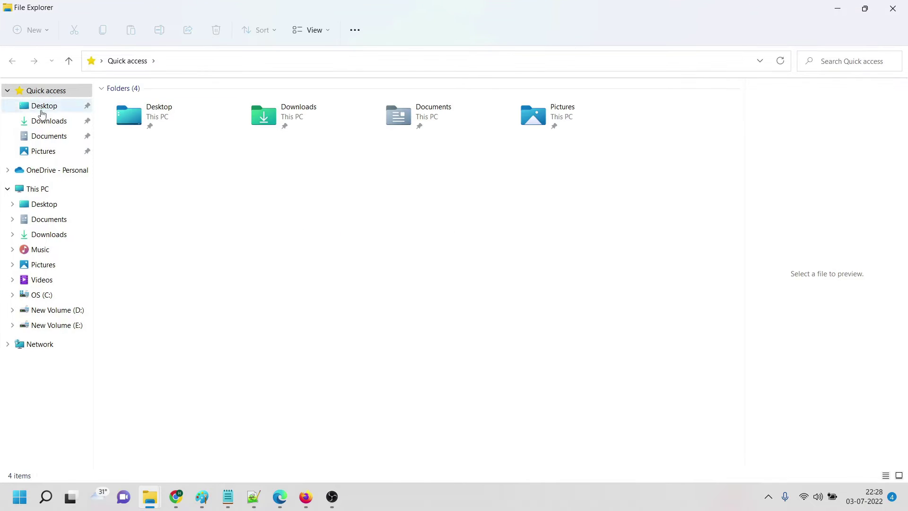
Clear the File Explorer history in Folder Options and close the dialog.
{"action": "left_click", "coordinate": [364, 32]}
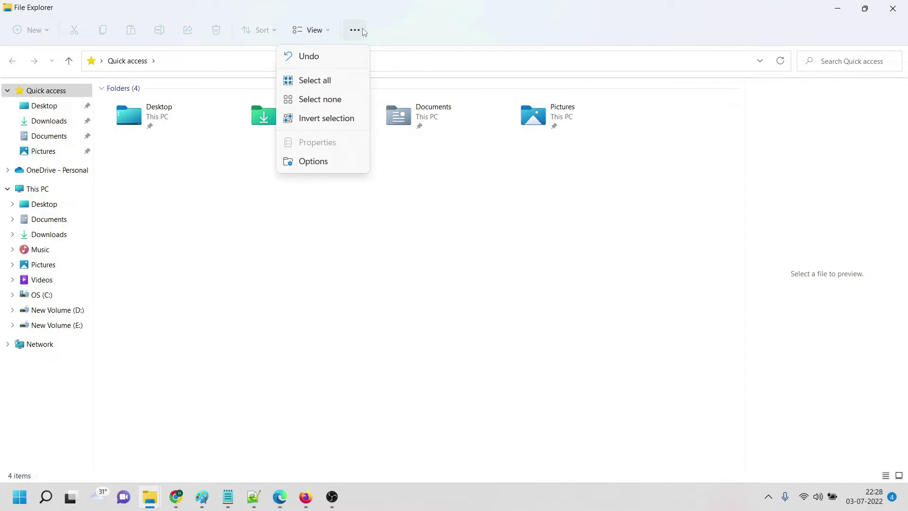
{"action": "left_click", "coordinate": [310, 162]}
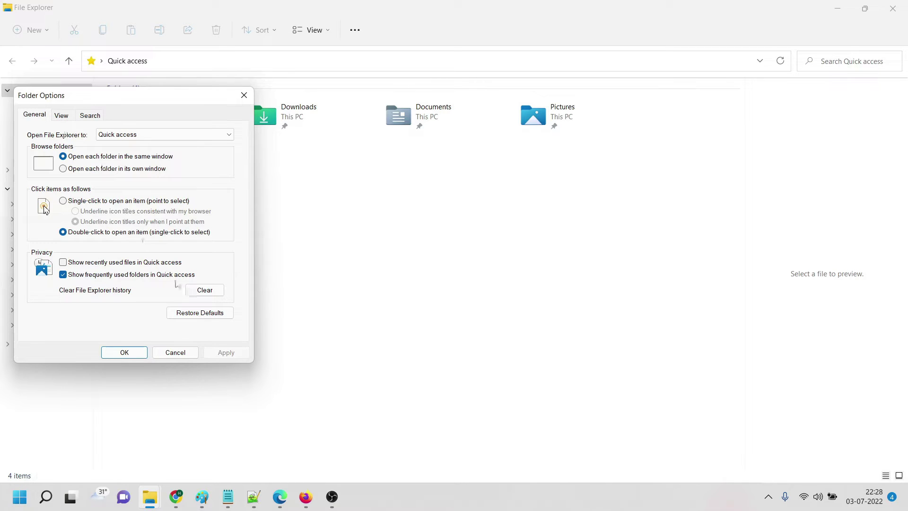
{"action": "left_click", "coordinate": [204, 290]}
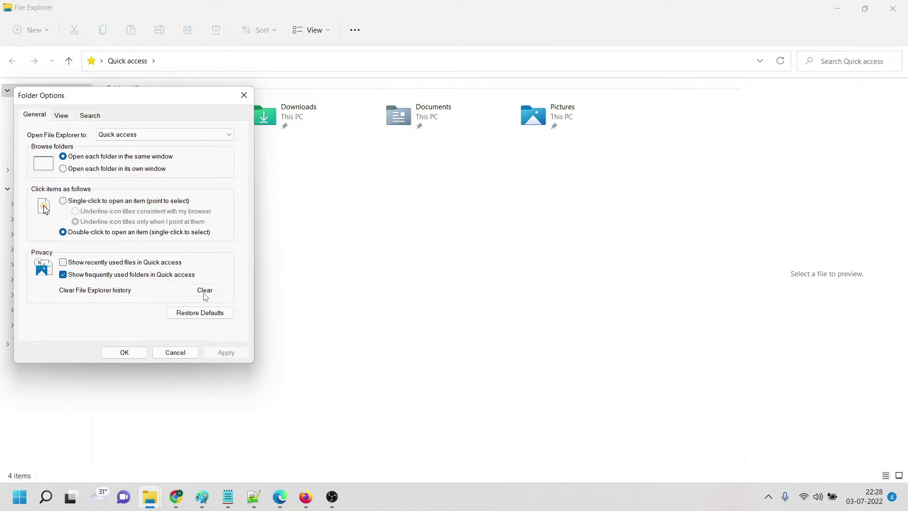
{"action": "left_click", "coordinate": [124, 352]}
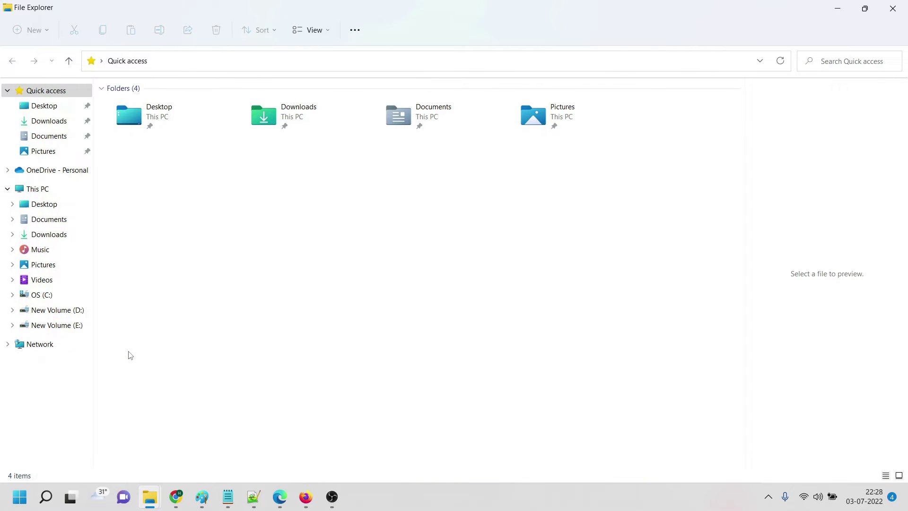
Switch to Chrome's settings and open the Clear browsing data dialog under Privacy and security.
{"action": "key", "text": "alt+Tab"}
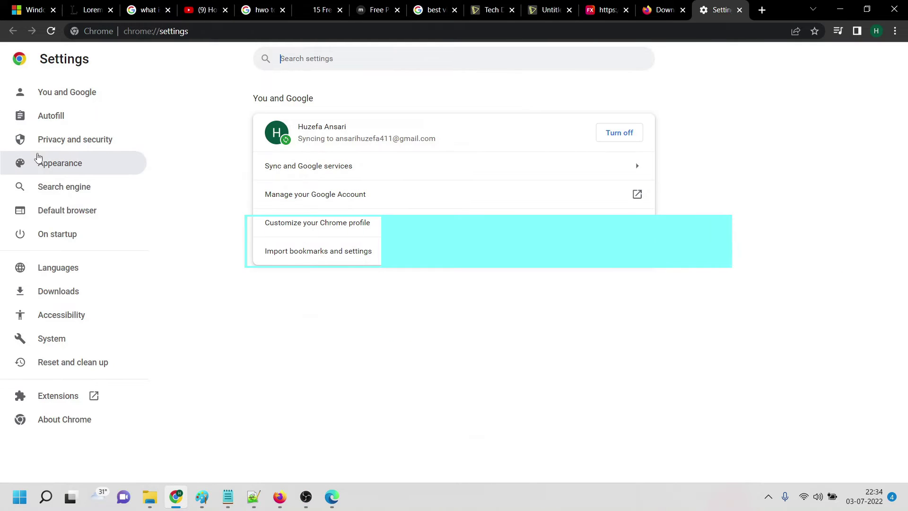
{"action": "left_click", "coordinate": [42, 147]}
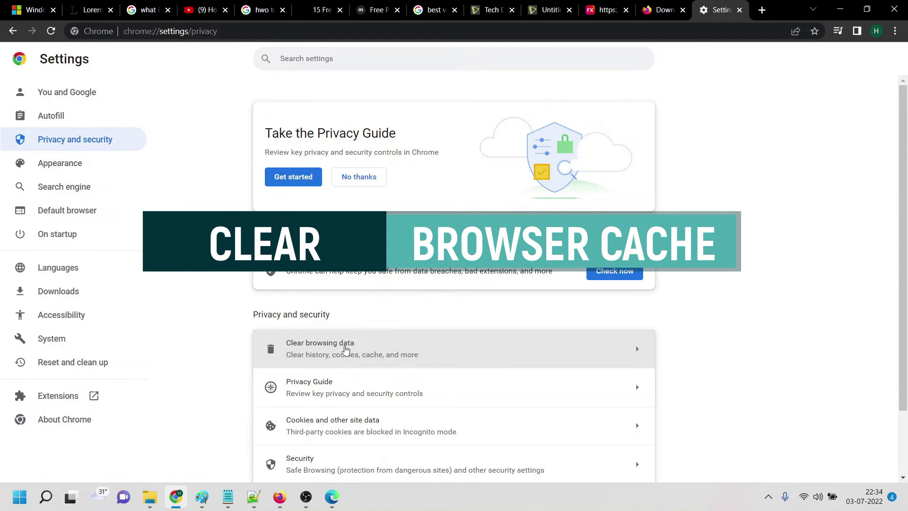
{"action": "left_click", "coordinate": [436, 353]}
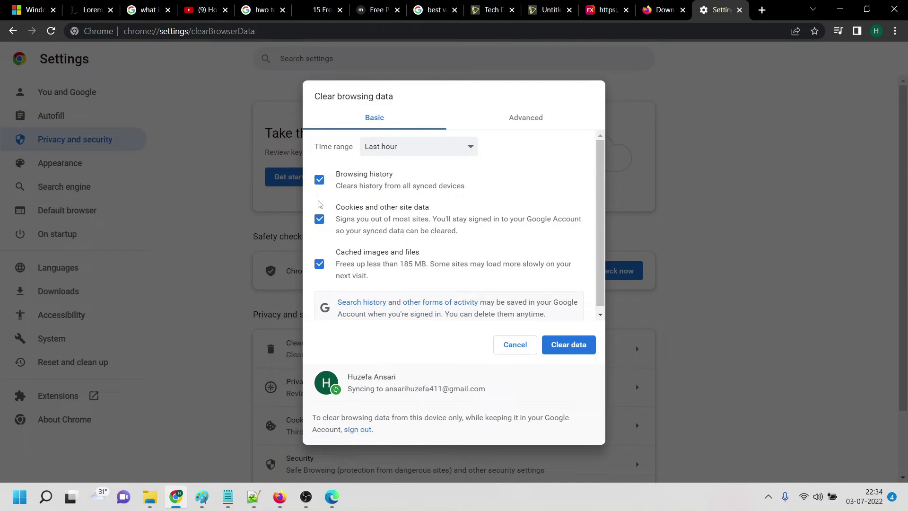
Exclude browsing history and cookies, and clear only cached images and files for the Last 7 days.
{"action": "left_click", "coordinate": [319, 184]}
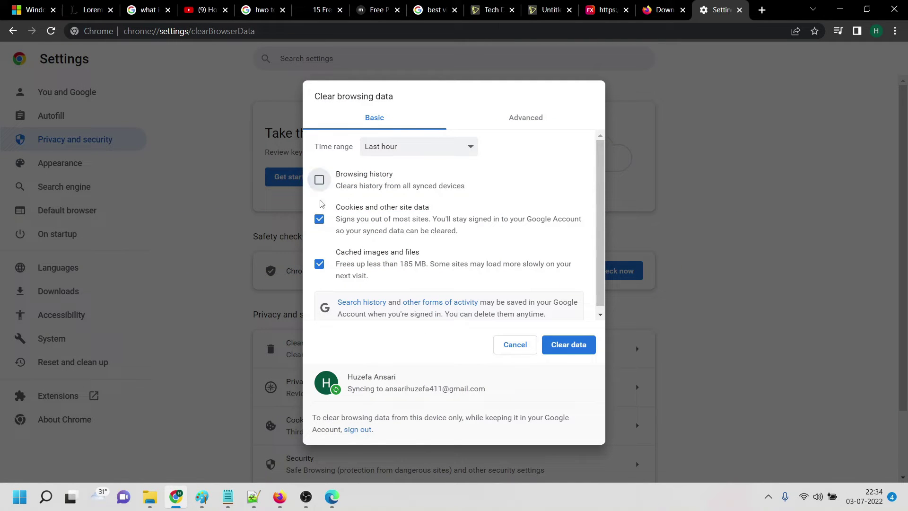
{"action": "left_click", "coordinate": [320, 219]}
{"action": "left_click", "coordinate": [416, 150]}
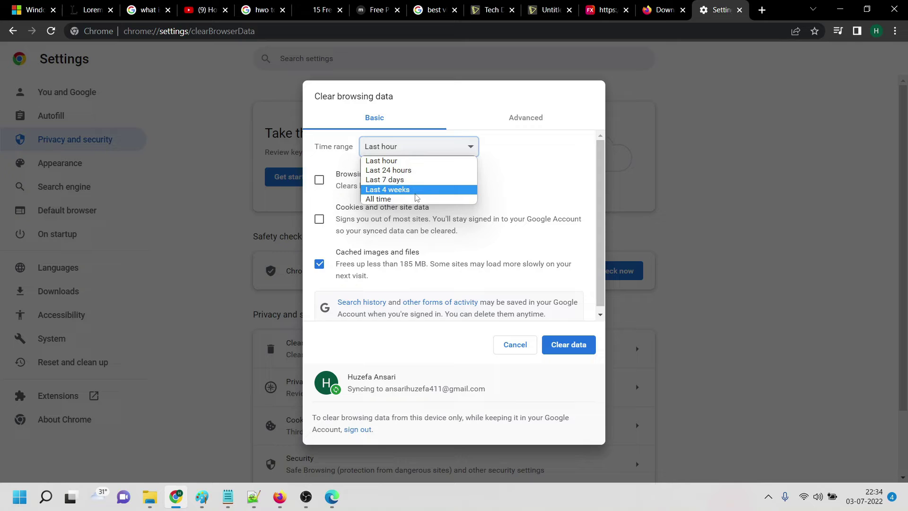
{"action": "left_click", "coordinate": [401, 180]}
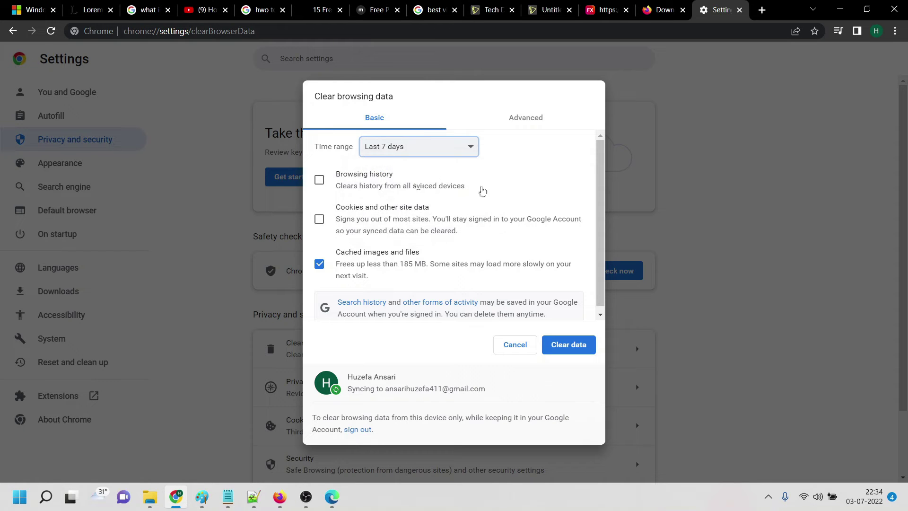
{"action": "left_click", "coordinate": [565, 346]}
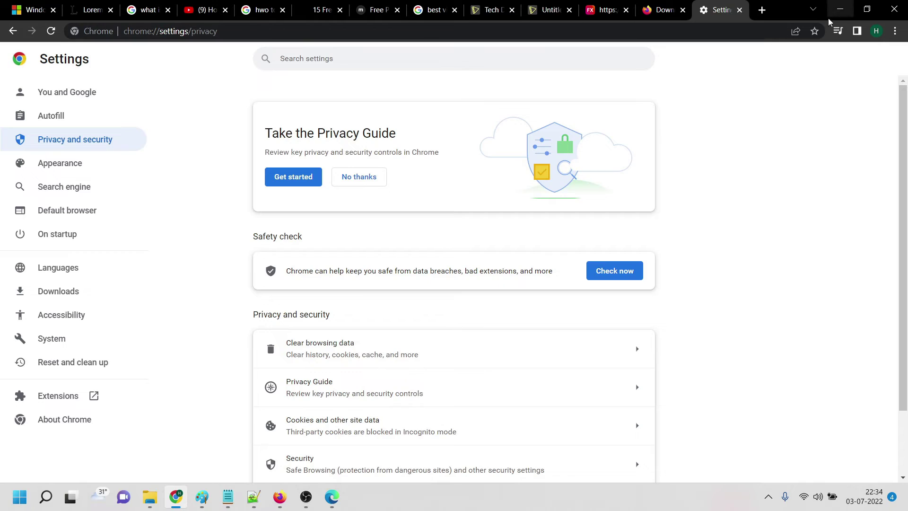
Switch to Microsoft Edge and open the Clear browsing data dialog from its privacy, search, and services settings.
{"action": "key", "text": "super+d"}
{"action": "left_click", "coordinate": [332, 497]}
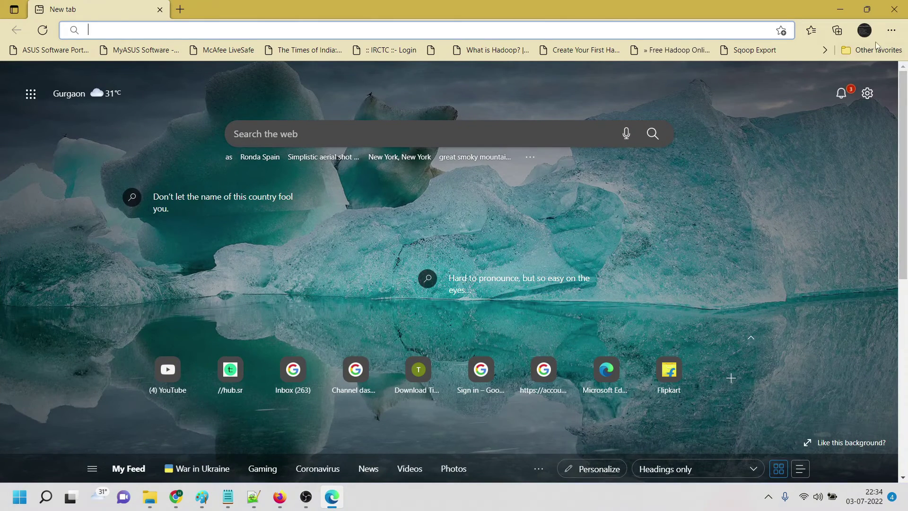
{"action": "left_click", "coordinate": [891, 30]}
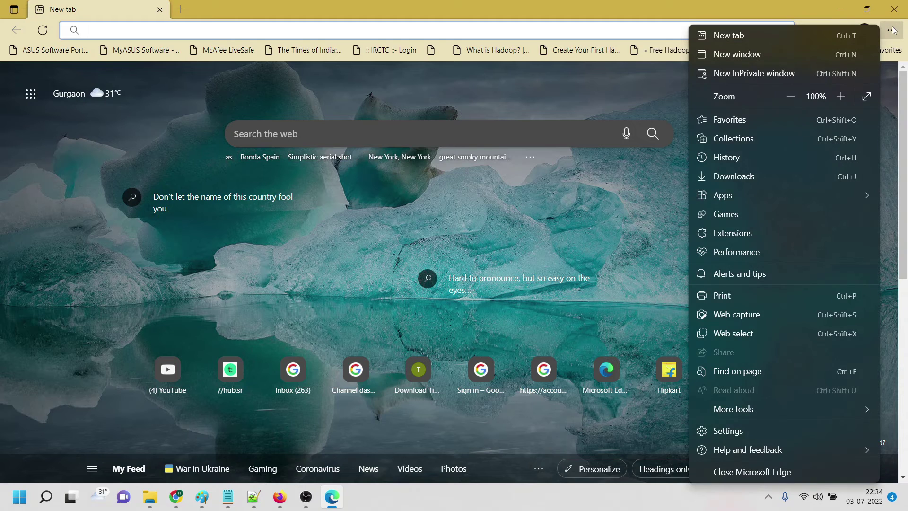
{"action": "left_click", "coordinate": [722, 432]}
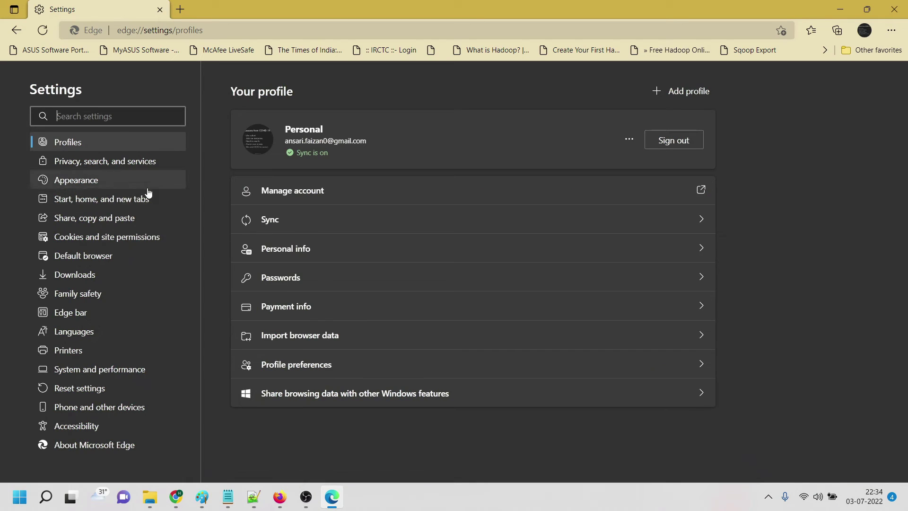
{"action": "left_click", "coordinate": [81, 162]}
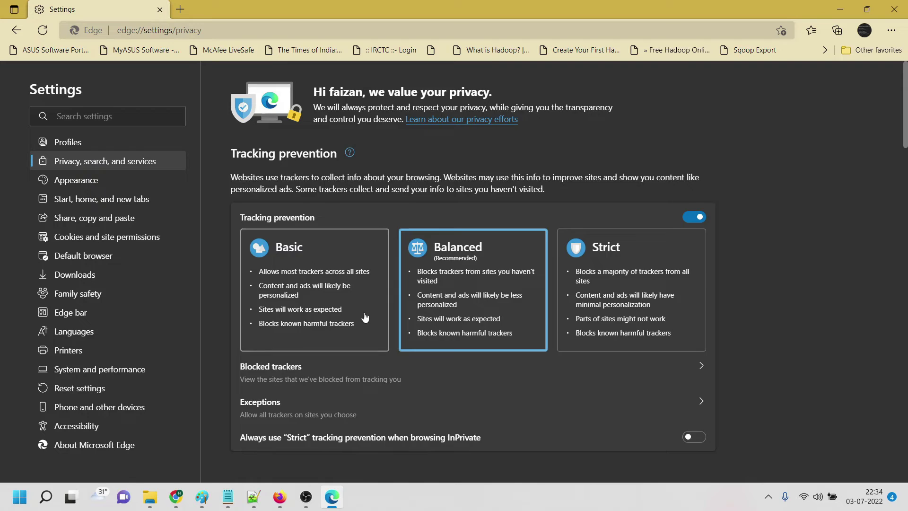
{"action": "scroll", "coordinate": [364, 331], "scroll_direction": "down", "scroll_amount": 5}
{"action": "left_click", "coordinate": [657, 290]}
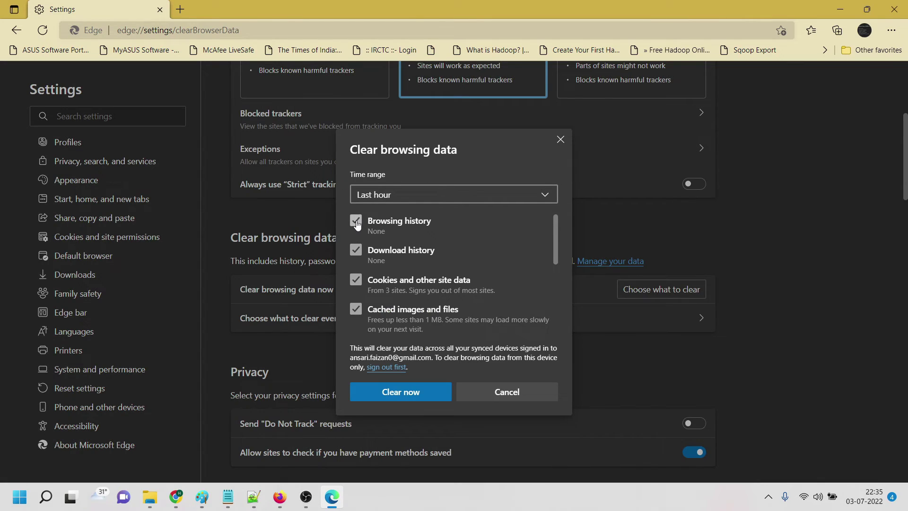
Clear only cached images and files for All time, excluding browsing history, download history, and cookies and other site data.
{"action": "left_click", "coordinate": [356, 222]}
{"action": "left_click", "coordinate": [357, 251]}
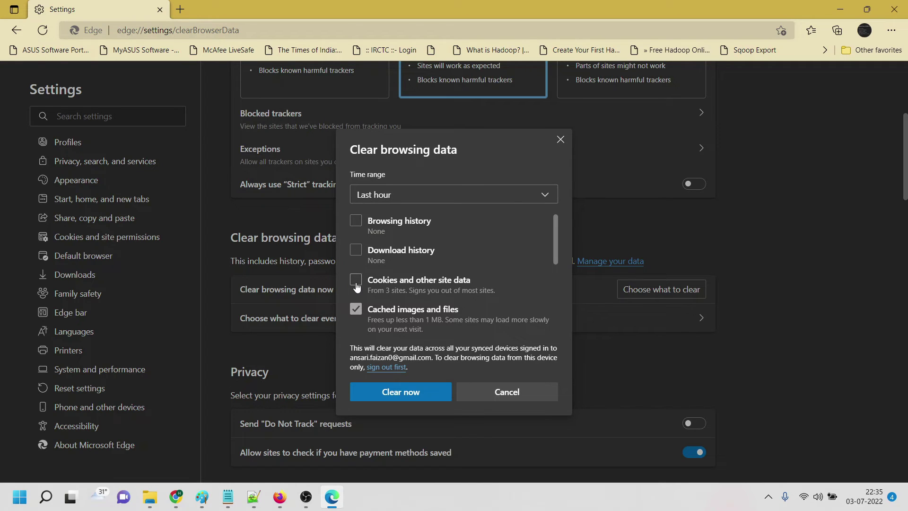
{"action": "left_click", "coordinate": [441, 207]}
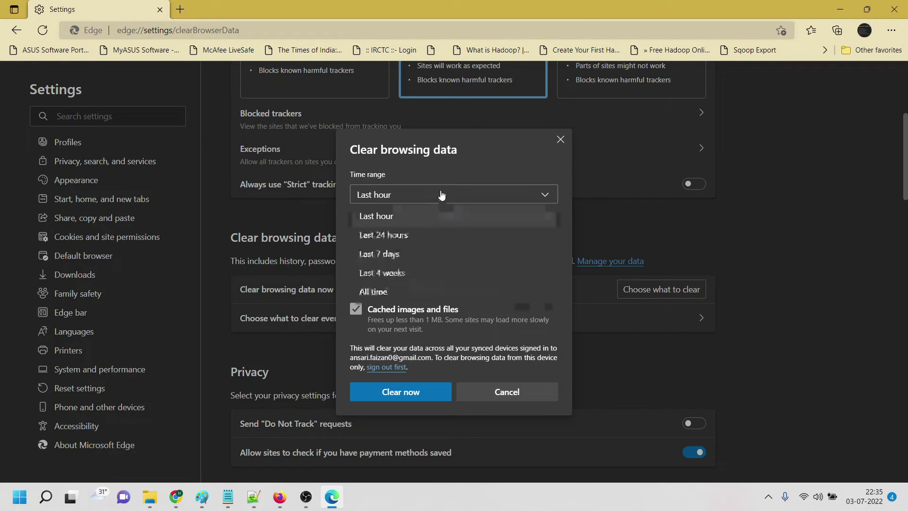
{"action": "left_click", "coordinate": [436, 291]}
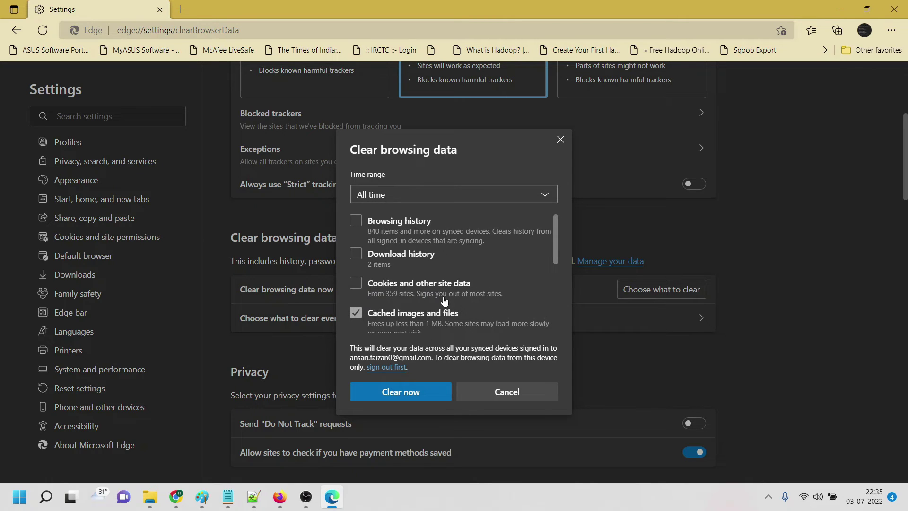
{"action": "scroll", "coordinate": [486, 307], "scroll_direction": "down", "scroll_amount": 1}
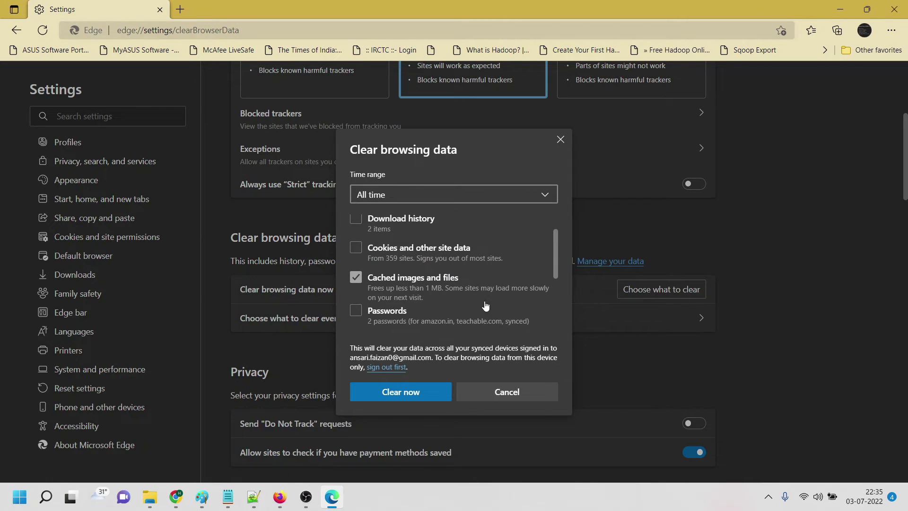
{"action": "left_click", "coordinate": [400, 392]}
Switch to Firefox and open the Clear Recent History dialog from the Privacy & Security settings.
{"action": "left_click", "coordinate": [332, 497]}
{"action": "left_click", "coordinate": [279, 496]}
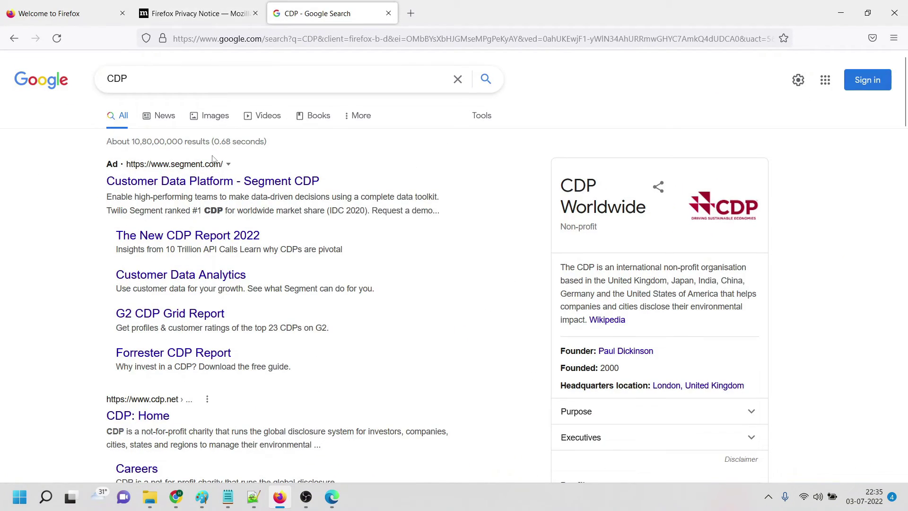
{"action": "left_click", "coordinate": [894, 39]}
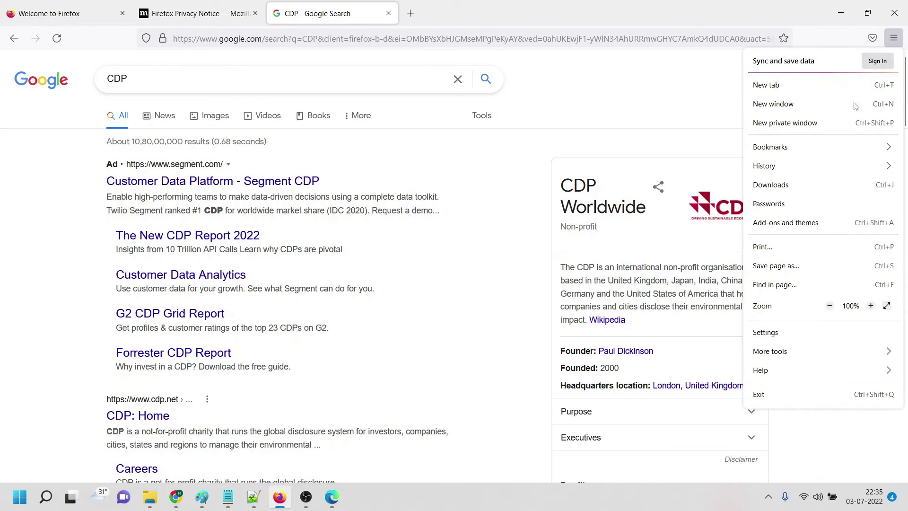
{"action": "left_click", "coordinate": [765, 326]}
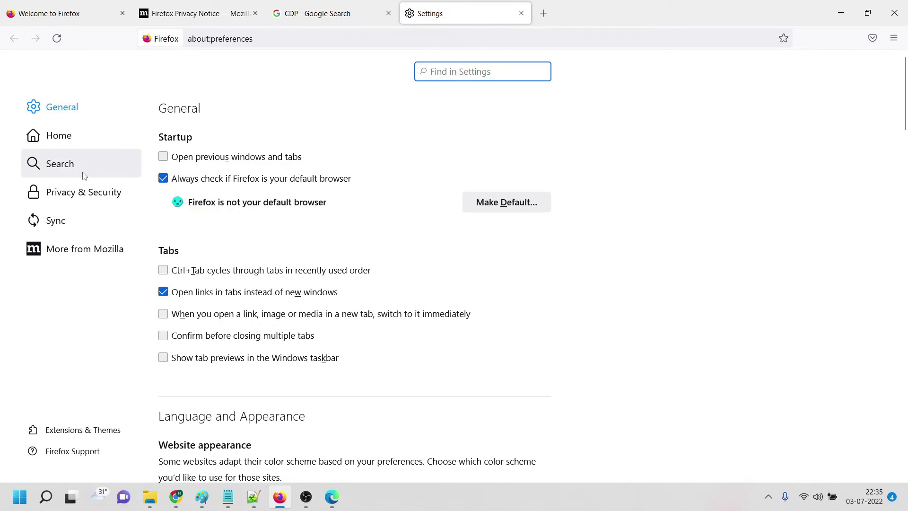
{"action": "left_click", "coordinate": [69, 189]}
{"action": "scroll", "coordinate": [344, 324], "scroll_direction": "down", "scroll_amount": 10}
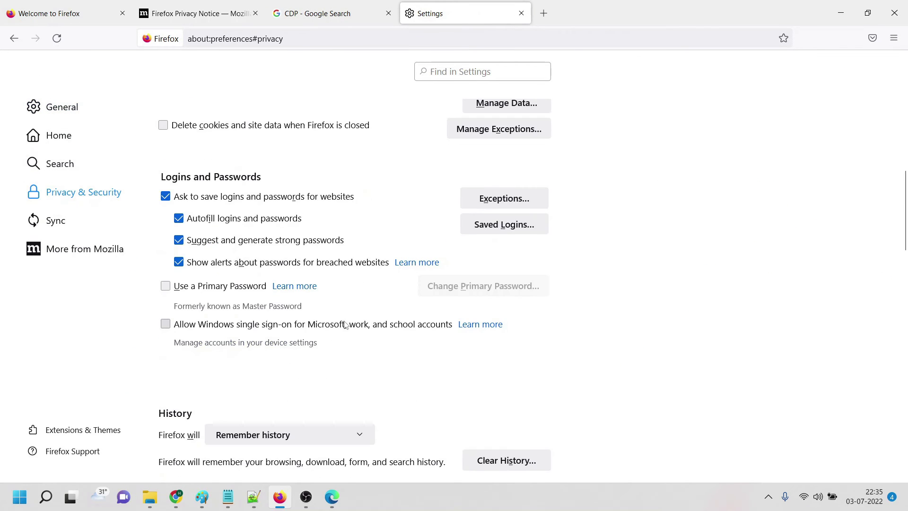
{"action": "scroll", "coordinate": [203, 240], "scroll_direction": "down", "scroll_amount": 3}
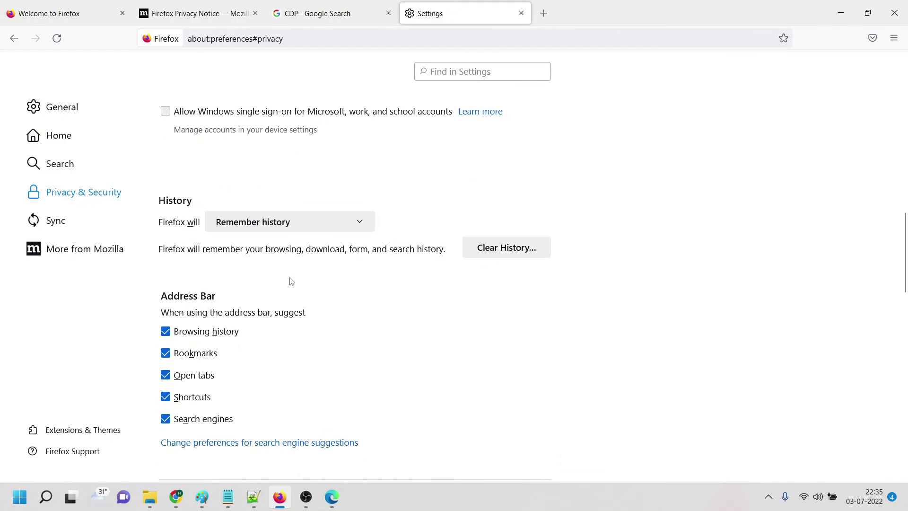
{"action": "left_click", "coordinate": [506, 248]}
Clear the Firefox cache for Today, excluding browsing and download history, active logins, and cookies.
{"action": "left_click", "coordinate": [461, 204]}
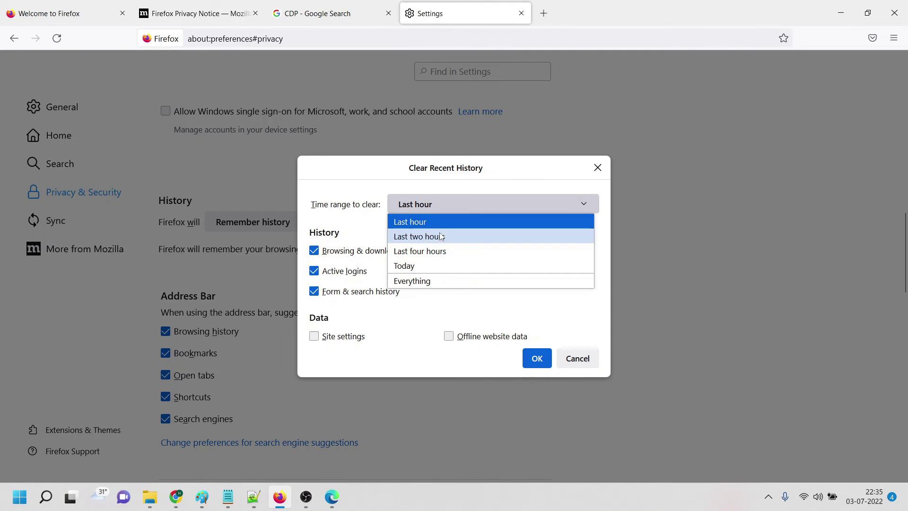
{"action": "left_click", "coordinate": [418, 266]}
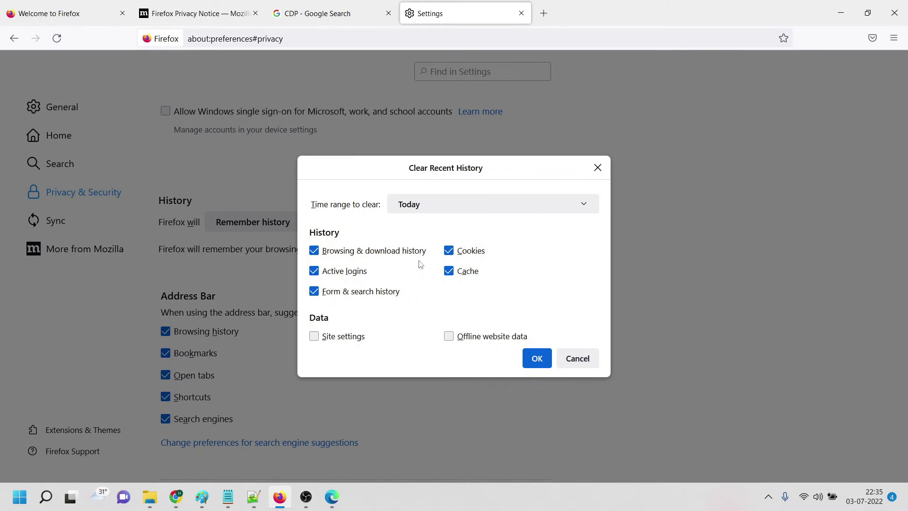
{"action": "left_click", "coordinate": [314, 250]}
{"action": "left_click", "coordinate": [314, 270]}
{"action": "left_click", "coordinate": [315, 291]}
{"action": "left_click", "coordinate": [449, 250]}
{"action": "left_click", "coordinate": [314, 291]}
{"action": "left_click", "coordinate": [535, 361]}
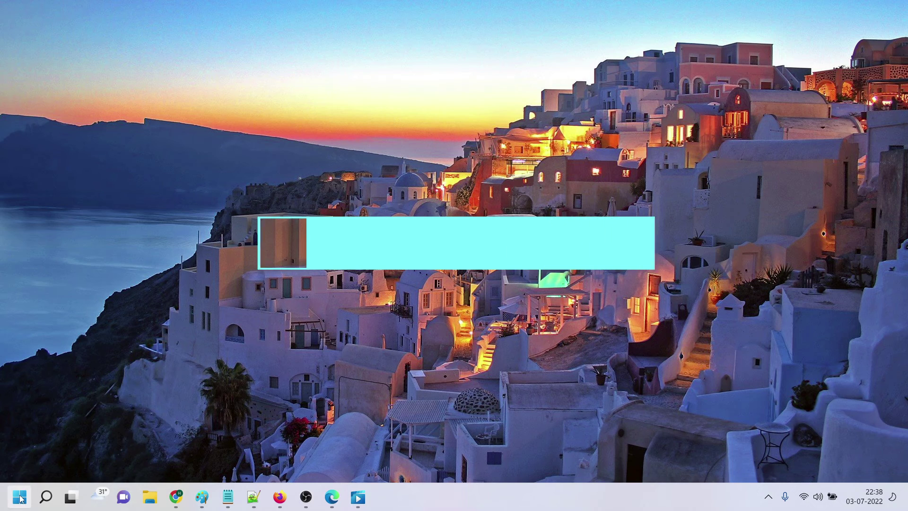
Open the Storage page in Windows system settings and turn on Storage Sense.
{"action": "right_click", "coordinate": [19, 498]}
{"action": "left_click", "coordinate": [35, 377]}
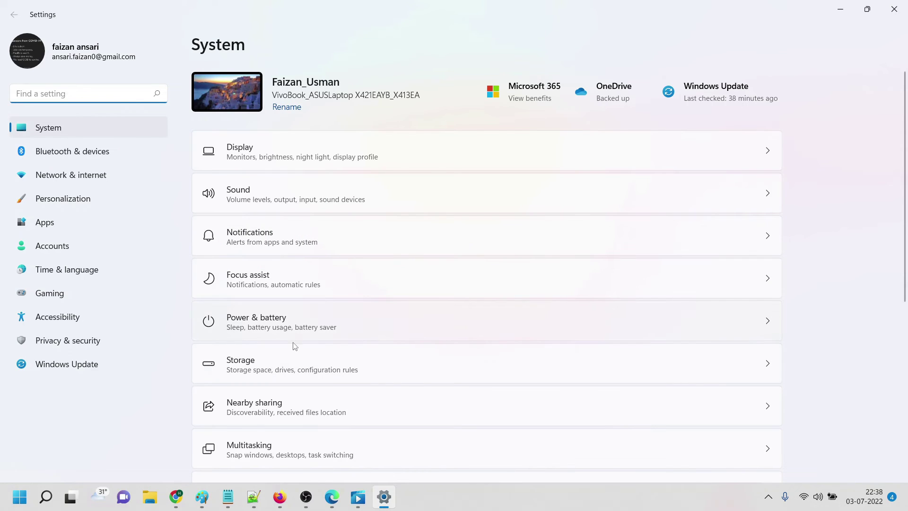
{"action": "left_click", "coordinate": [279, 371]}
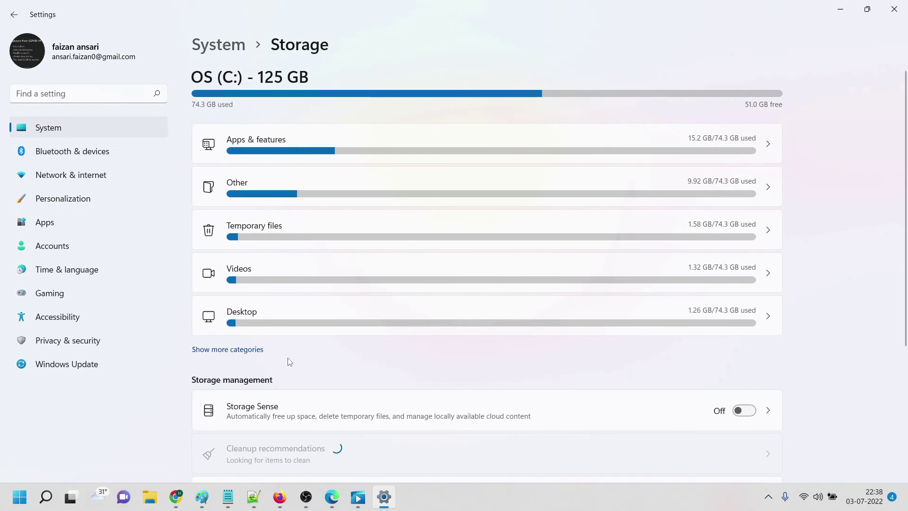
{"action": "scroll", "coordinate": [302, 359], "scroll_direction": "down", "scroll_amount": 3}
{"action": "scroll", "coordinate": [327, 355], "scroll_direction": "down", "scroll_amount": 1}
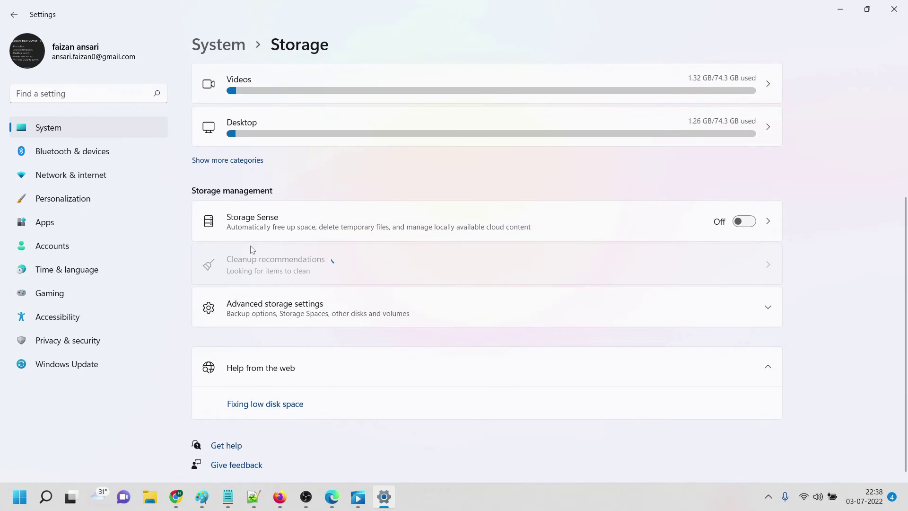
{"action": "left_click", "coordinate": [743, 222]}
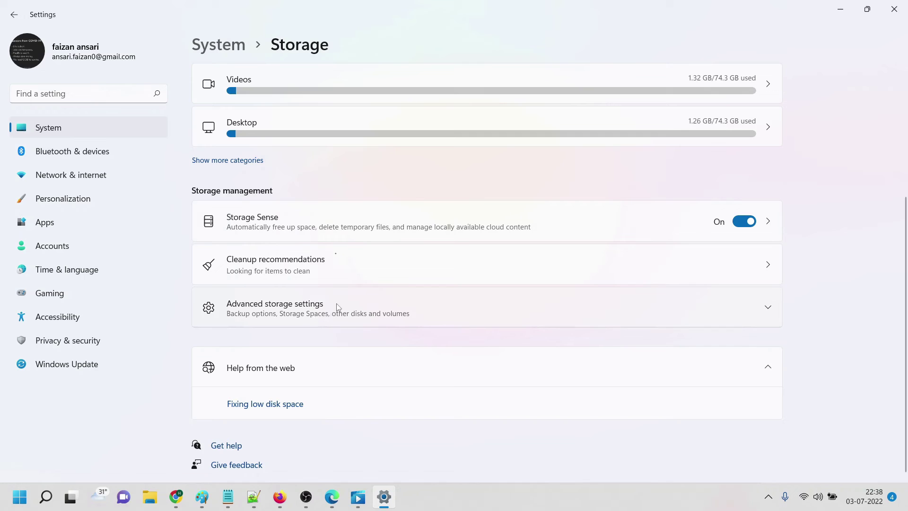
Open the Storage Sense cleanup options and run Storage Sense immediately.
{"action": "left_click", "coordinate": [389, 233]}
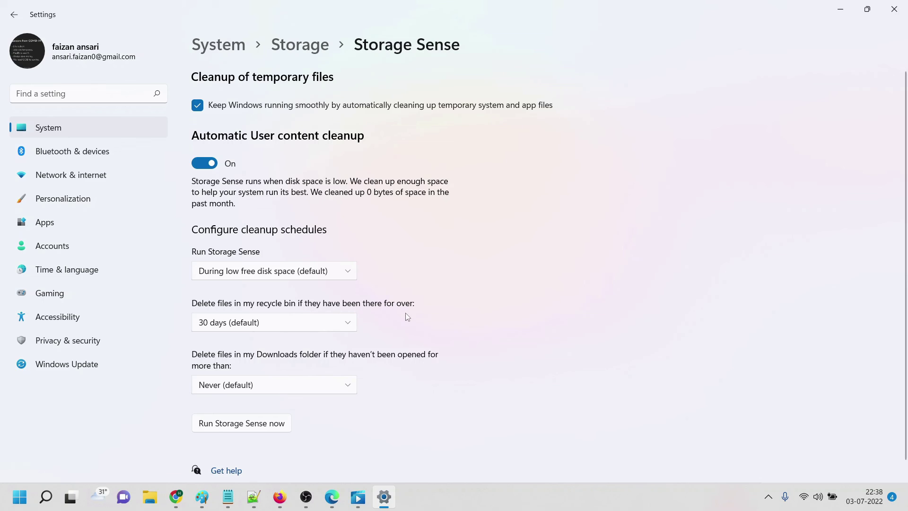
{"action": "scroll", "coordinate": [262, 367], "scroll_direction": "down", "scroll_amount": 1}
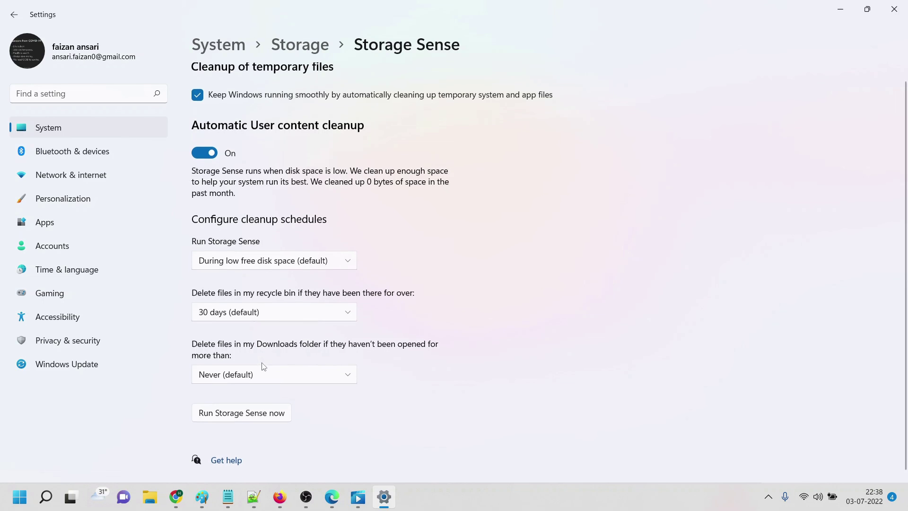
{"action": "left_click", "coordinate": [249, 410]}
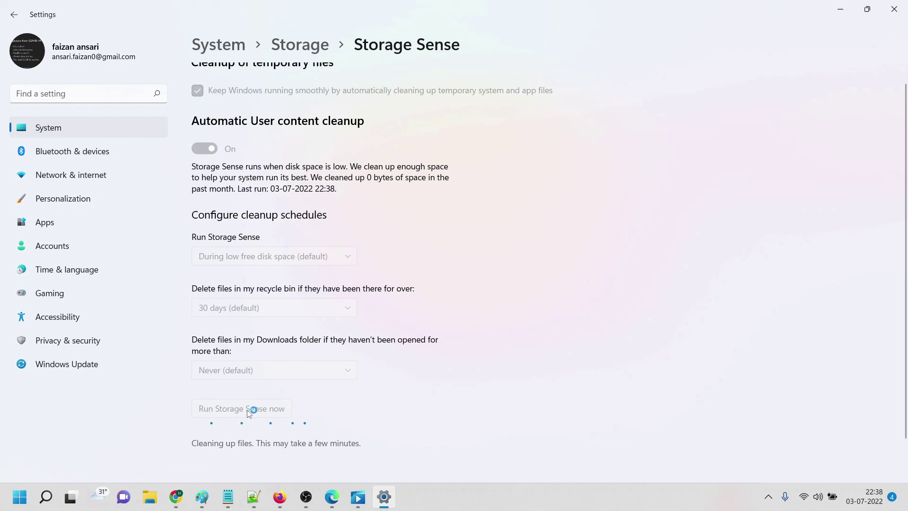